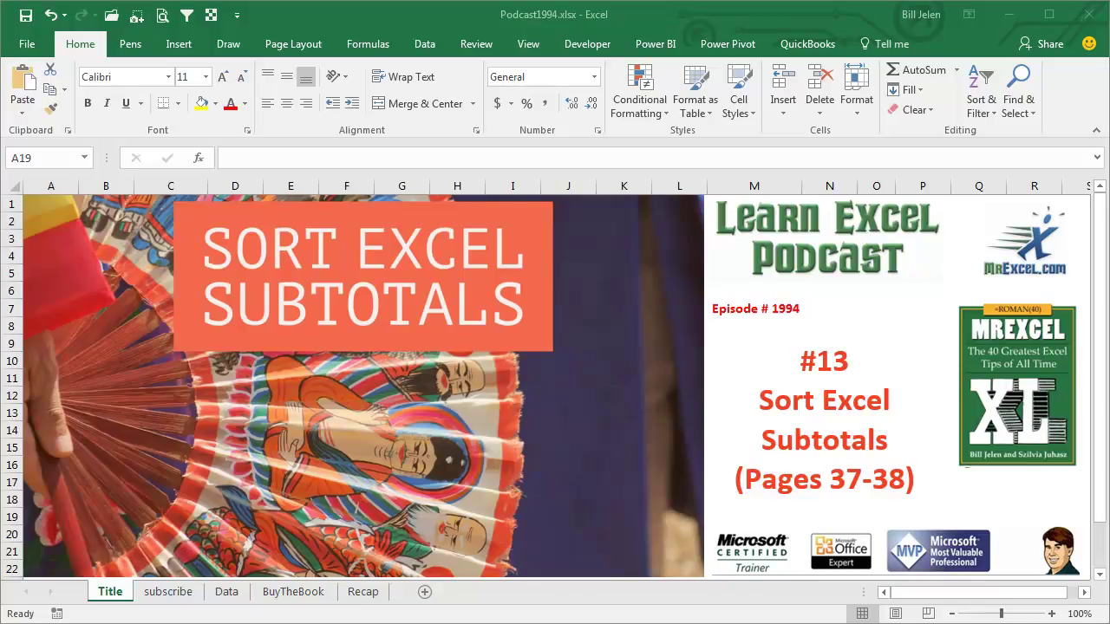
Go from the subscribe sheet to the Data sheet with the sales table
{"action": "left_click", "coordinate": [170, 593]}
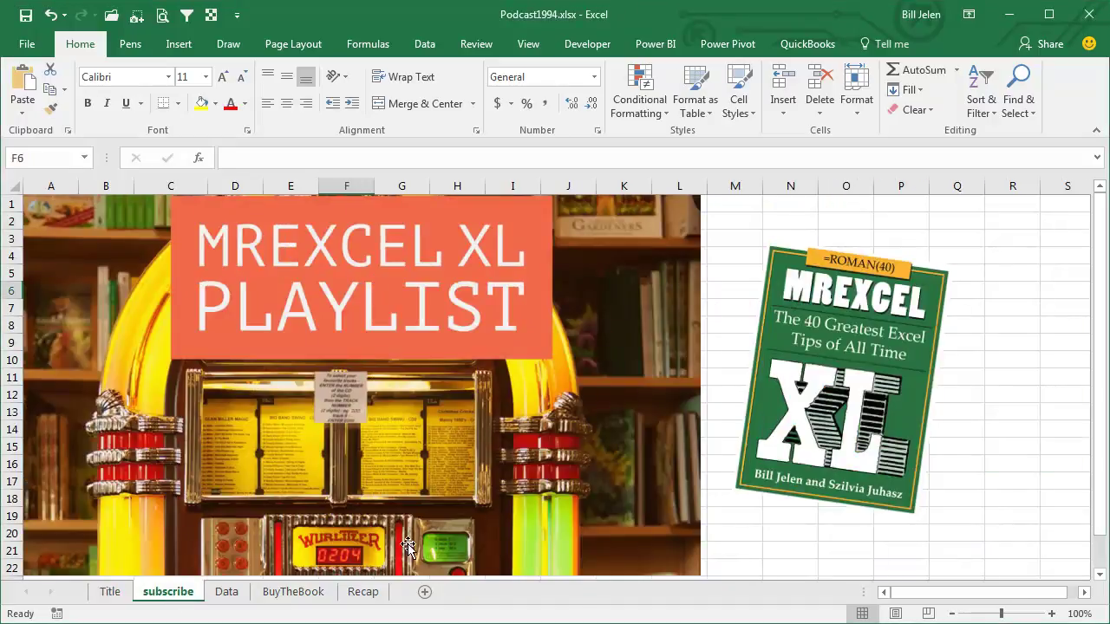
{"action": "left_click", "coordinate": [228, 595]}
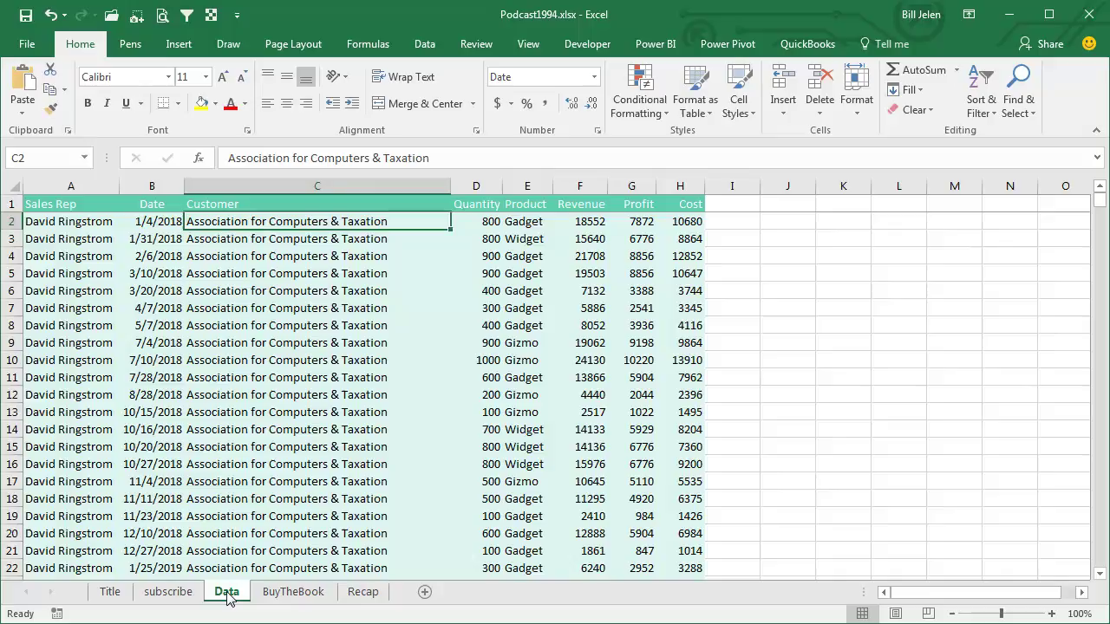
Show the Data ribbon commands and select a Customer cell, scrolling through the sales table
{"action": "left_click", "coordinate": [428, 46]}
{"action": "left_click", "coordinate": [326, 241]}
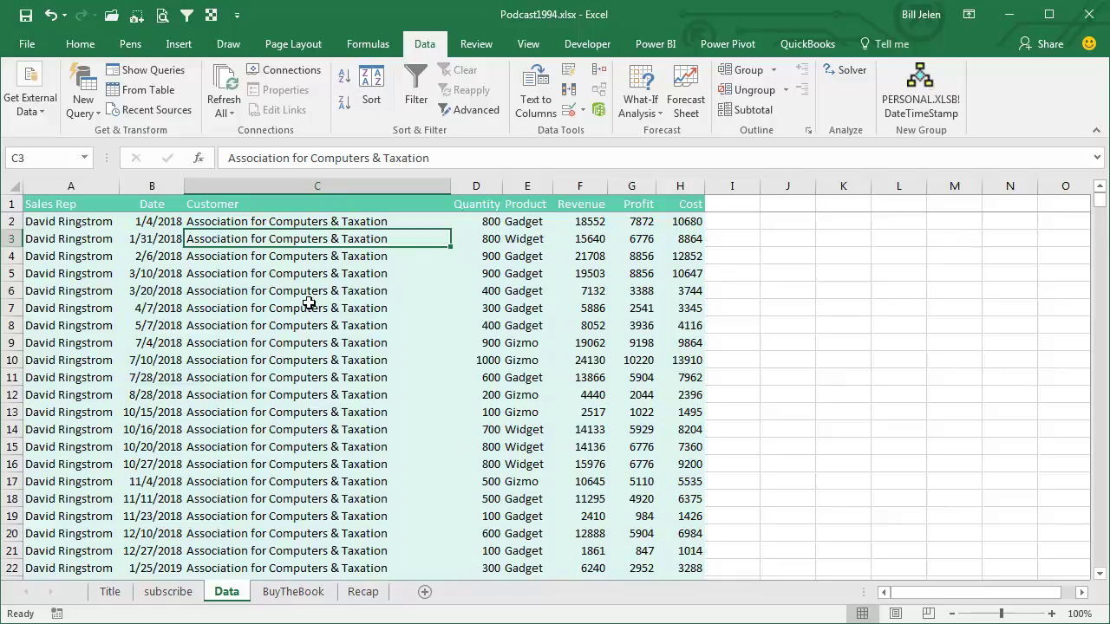
{"action": "scroll", "coordinate": [306, 303], "scroll_direction": "down", "scroll_amount": 2}
{"action": "scroll", "coordinate": [307, 303], "scroll_direction": "down", "scroll_amount": 6}
{"action": "scroll", "coordinate": [307, 304], "scroll_direction": "down", "scroll_amount": 4}
{"action": "scroll", "coordinate": [307, 303], "scroll_direction": "up", "scroll_amount": 8}
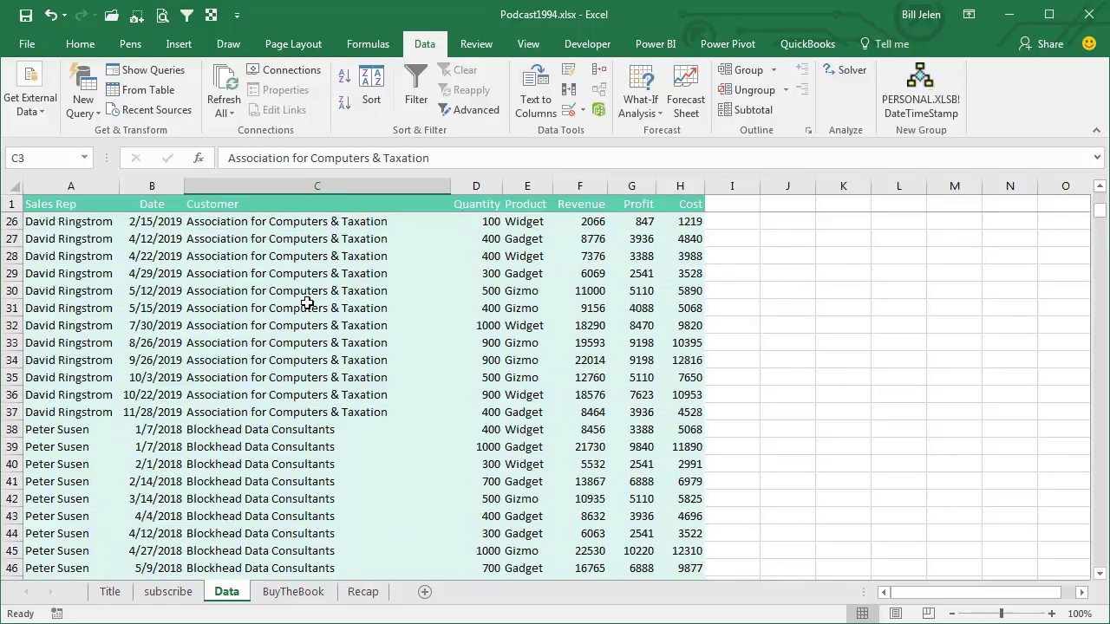
{"action": "scroll", "coordinate": [307, 303], "scroll_direction": "up", "scroll_amount": 8}
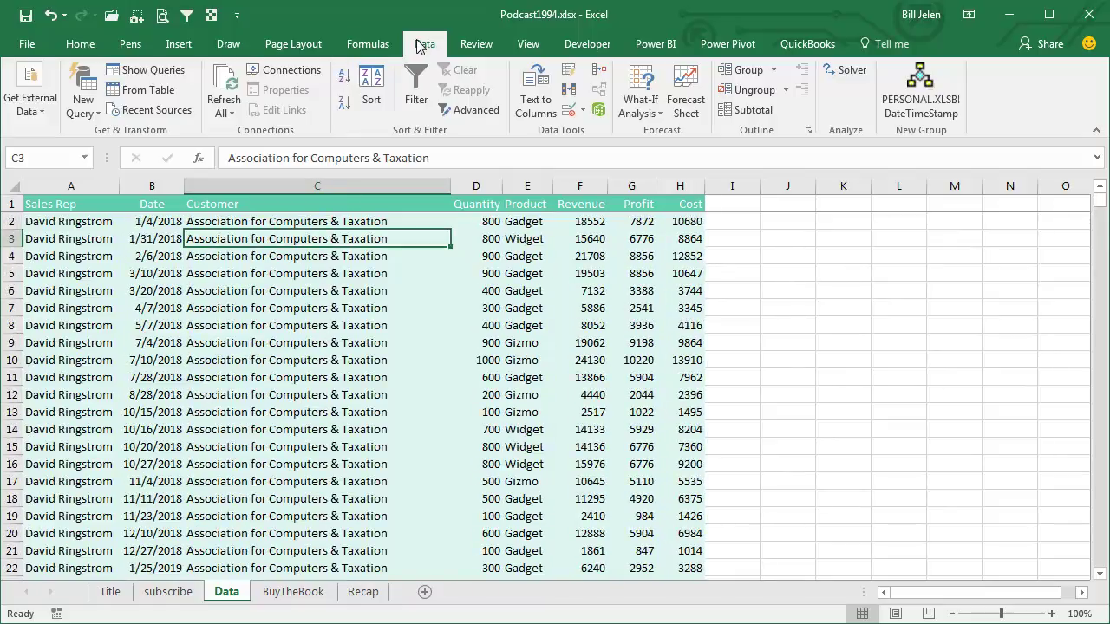
Subtotal by Customer using Sum, with Profit ticked alongside Revenue and Cost
{"action": "left_click", "coordinate": [757, 110]}
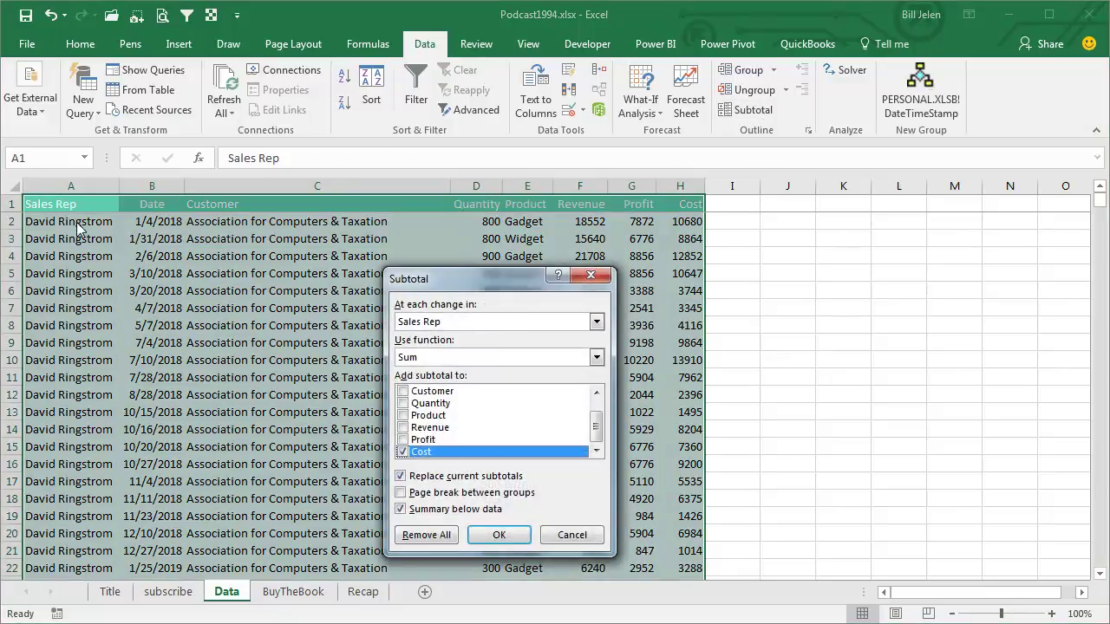
{"action": "left_click", "coordinate": [438, 326]}
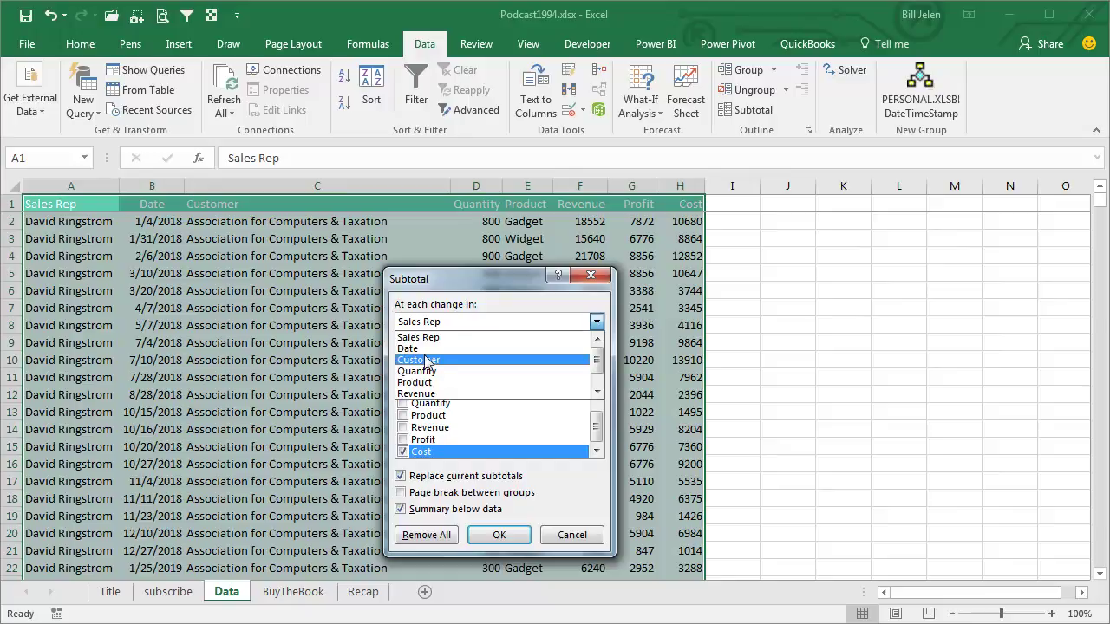
{"action": "left_click", "coordinate": [428, 359]}
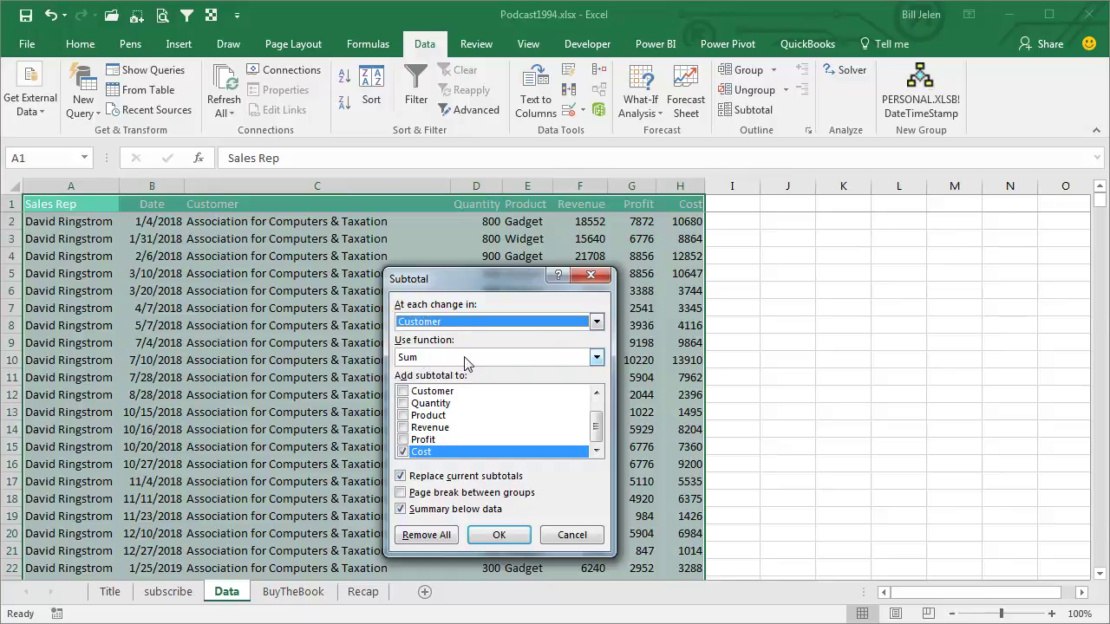
{"action": "left_click", "coordinate": [464, 357]}
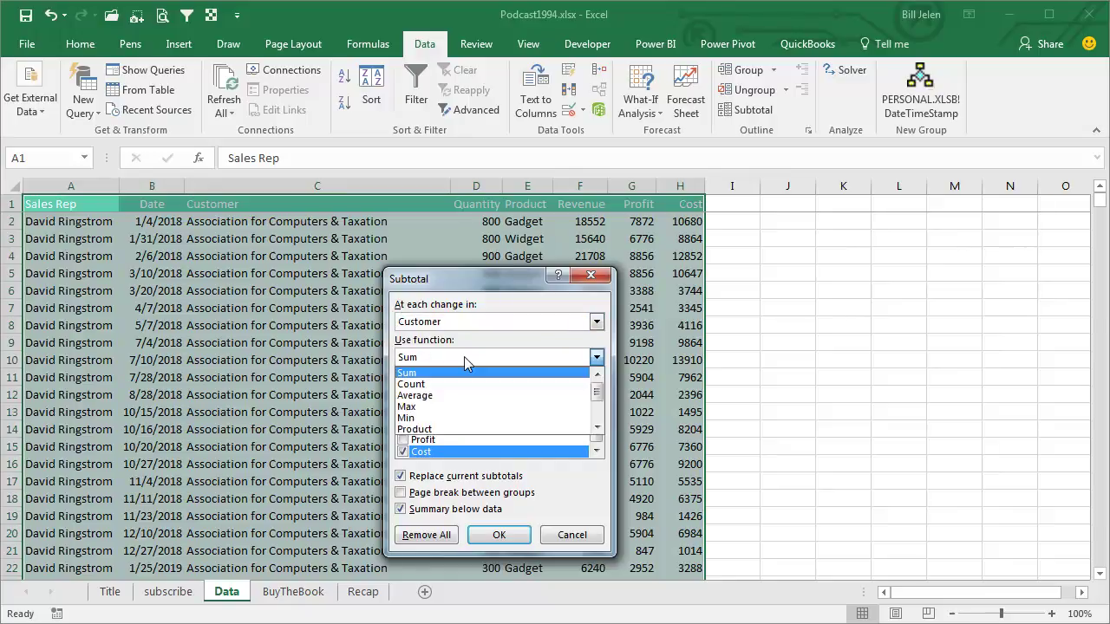
{"action": "left_click", "coordinate": [464, 357]}
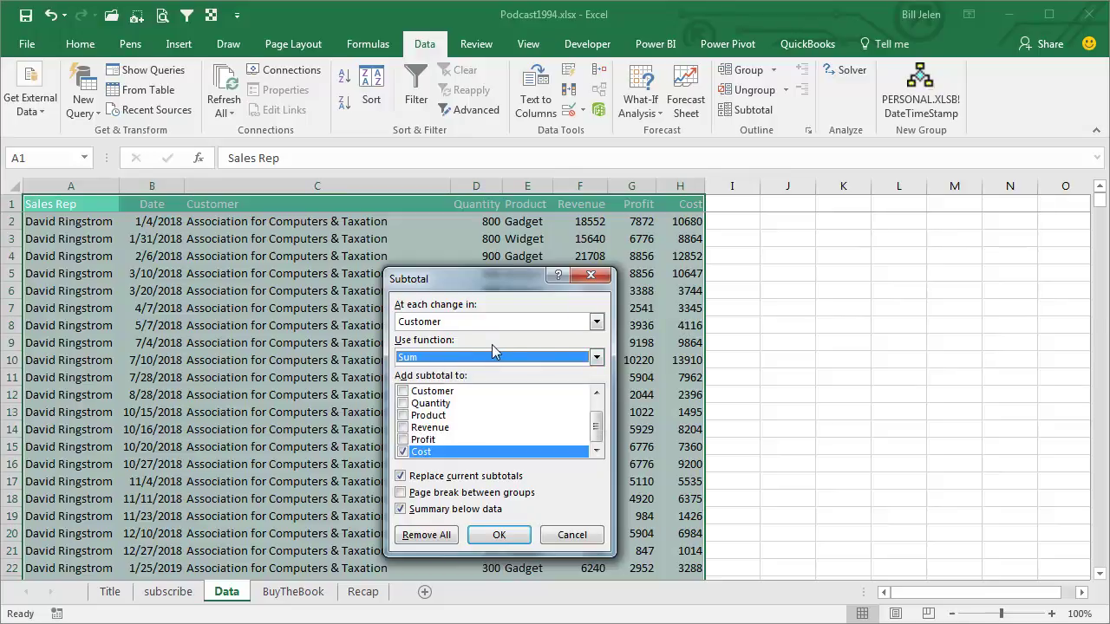
{"action": "left_click", "coordinate": [410, 440]}
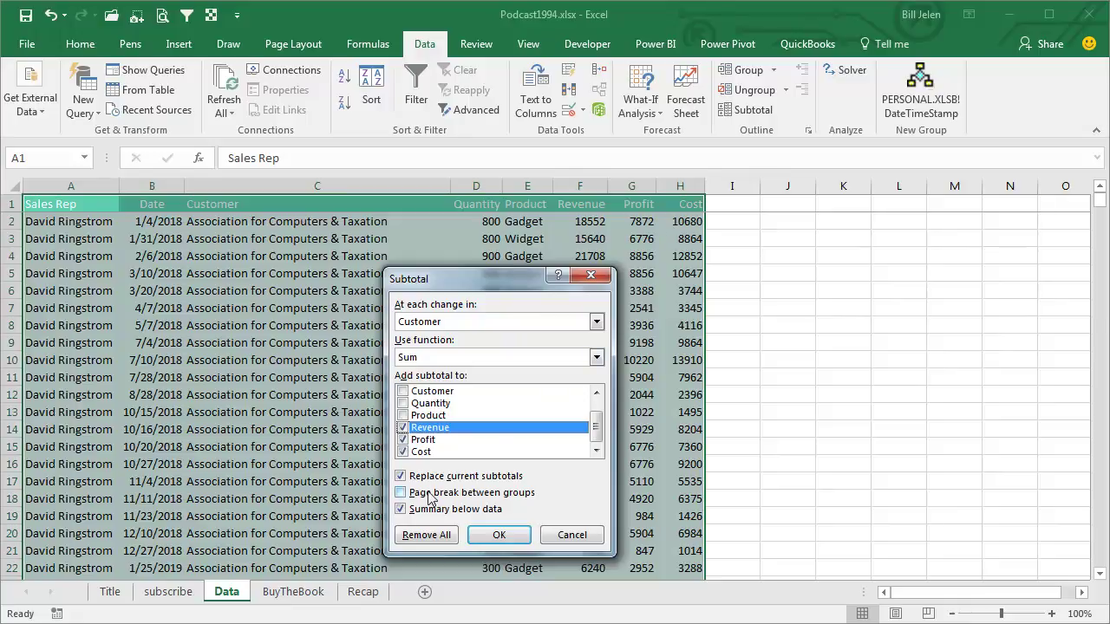
{"action": "left_click", "coordinate": [499, 535]}
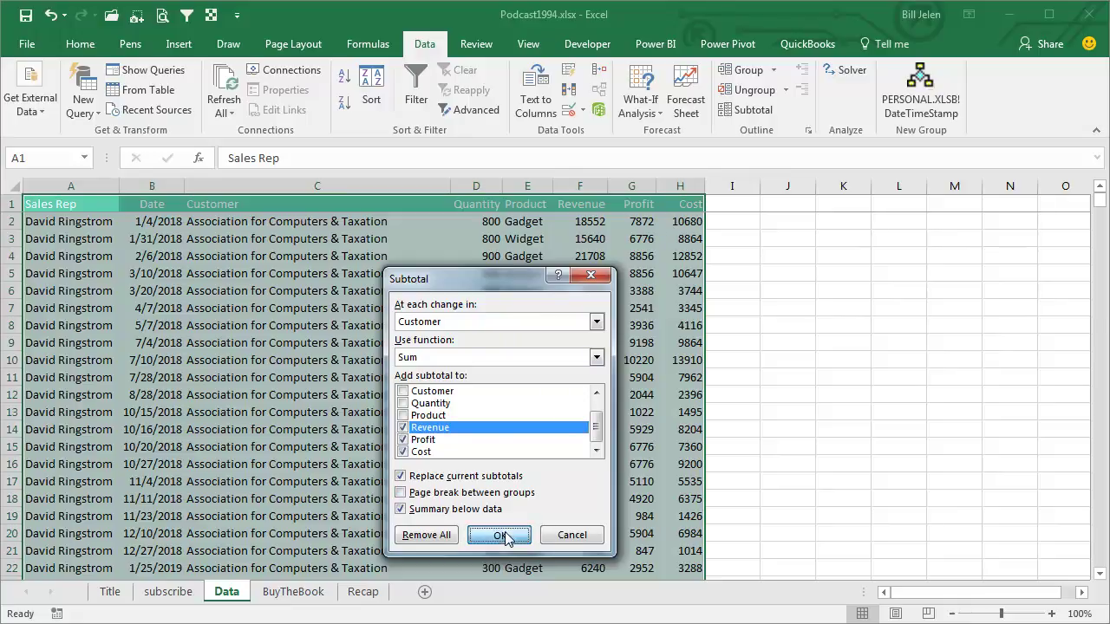
{"action": "scroll", "coordinate": [430, 301], "scroll_direction": "down", "scroll_amount": 4}
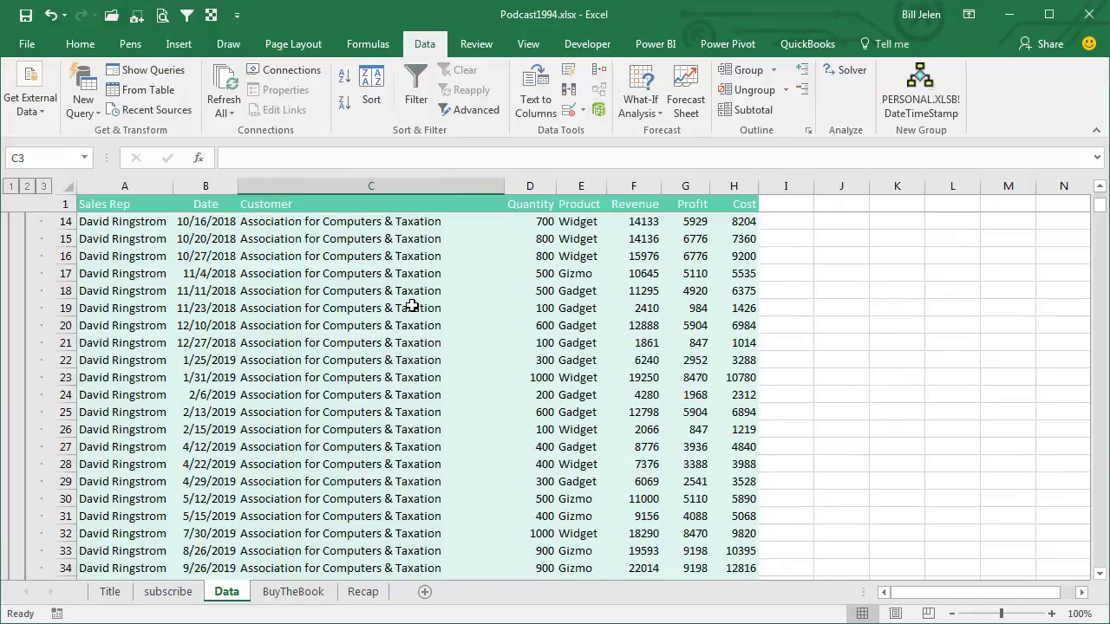
{"action": "scroll", "coordinate": [430, 302], "scroll_direction": "down", "scroll_amount": 4}
{"action": "scroll", "coordinate": [354, 369], "scroll_direction": "down", "scroll_amount": 1}
{"action": "scroll", "coordinate": [314, 389], "scroll_direction": "down", "scroll_amount": 3}
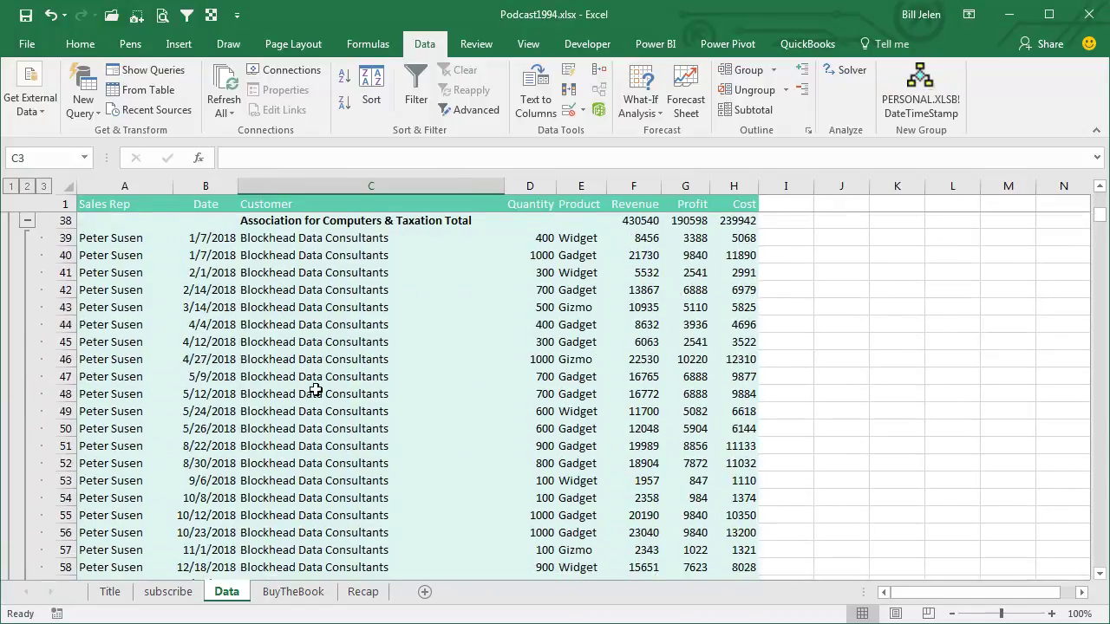
{"action": "scroll", "coordinate": [313, 388], "scroll_direction": "down", "scroll_amount": 5}
{"action": "scroll", "coordinate": [314, 389], "scroll_direction": "down", "scroll_amount": 3}
{"action": "scroll", "coordinate": [314, 389], "scroll_direction": "down", "scroll_amount": 1}
{"action": "scroll", "coordinate": [307, 392], "scroll_direction": "down", "scroll_amount": 4}
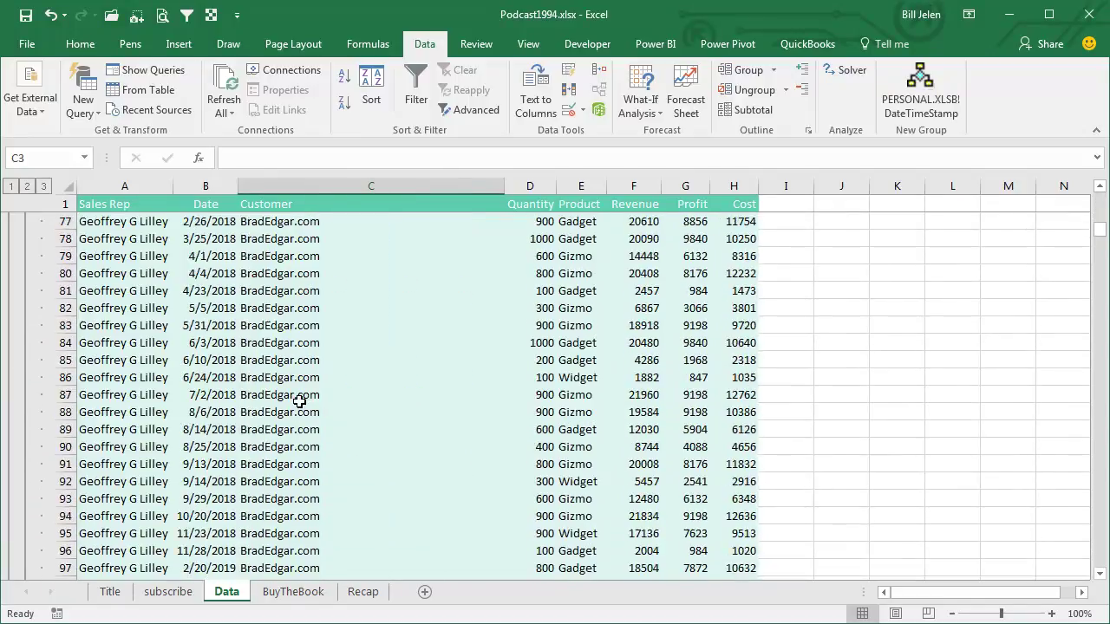
{"action": "scroll", "coordinate": [303, 394], "scroll_direction": "down", "scroll_amount": 1}
{"action": "scroll", "coordinate": [298, 400], "scroll_direction": "down", "scroll_amount": 3}
{"action": "scroll", "coordinate": [297, 401], "scroll_direction": "down", "scroll_amount": 3}
{"action": "scroll", "coordinate": [297, 399], "scroll_direction": "down", "scroll_amount": 1}
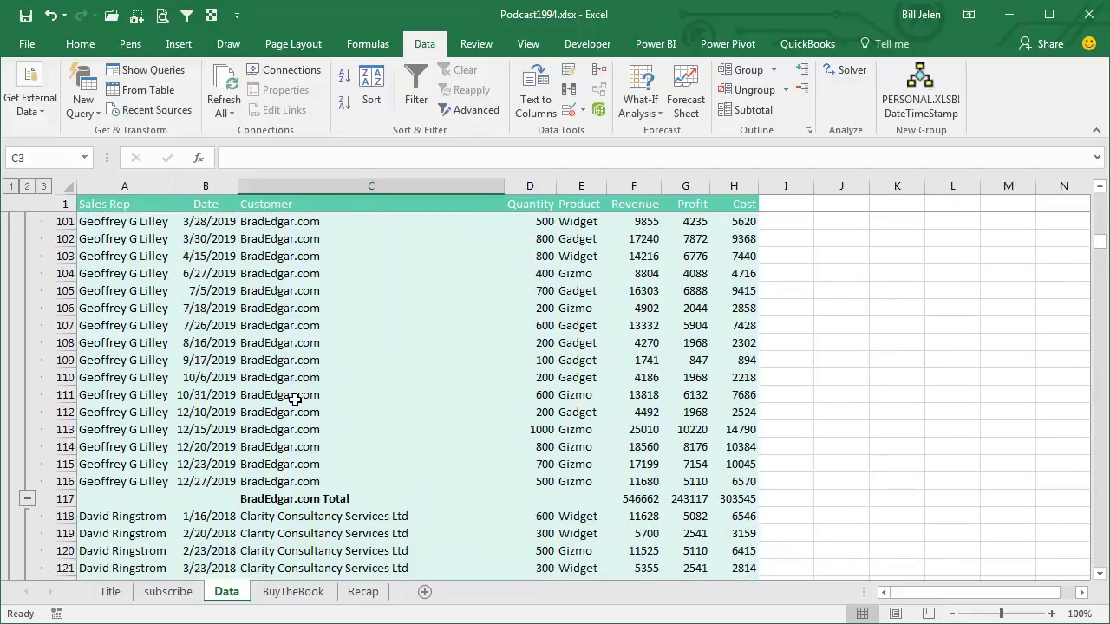
{"action": "left_click", "coordinate": [294, 398]}
{"action": "key", "text": "ctrl+Down"}
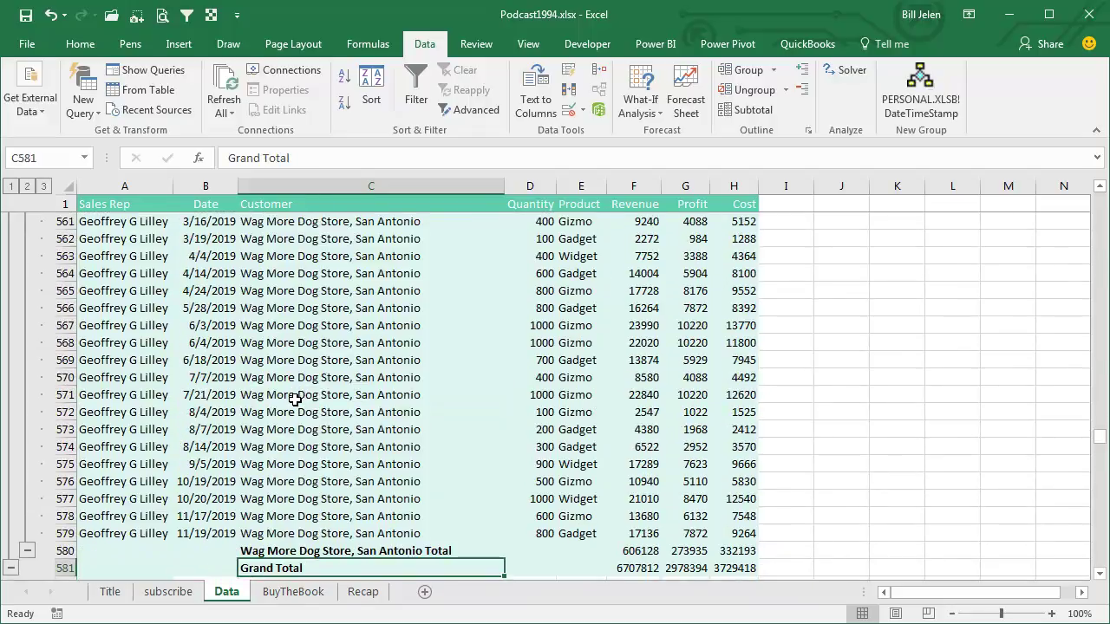
{"action": "key", "text": "ctrl+Up"}
{"action": "key", "text": "Down"}
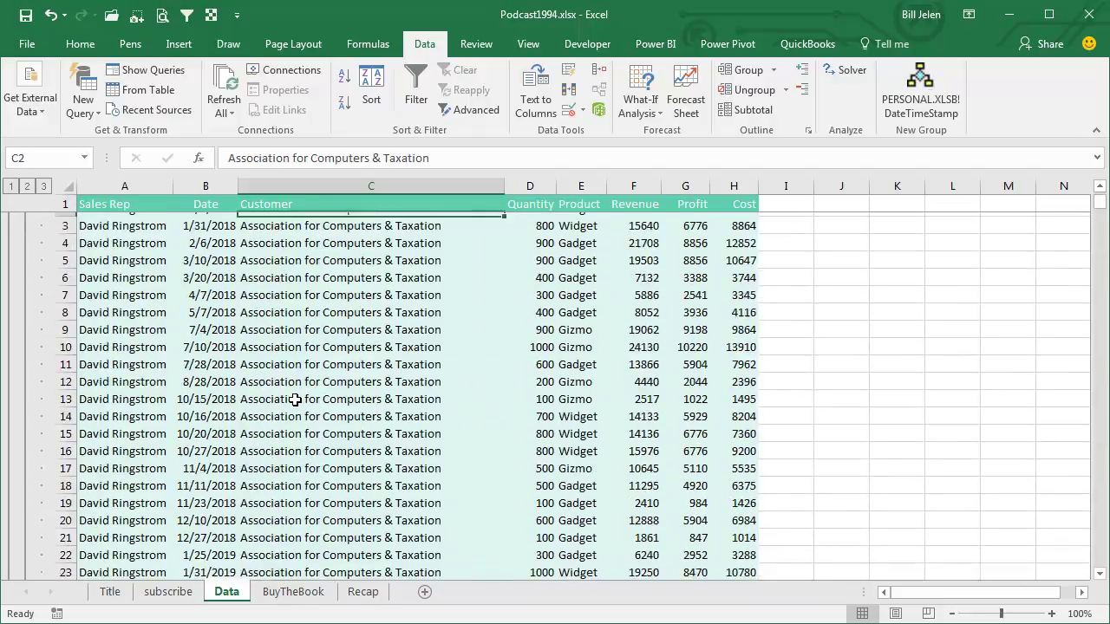
Collapse the outline to level 2 and select the first customer's revenue total
{"action": "left_click", "coordinate": [27, 187]}
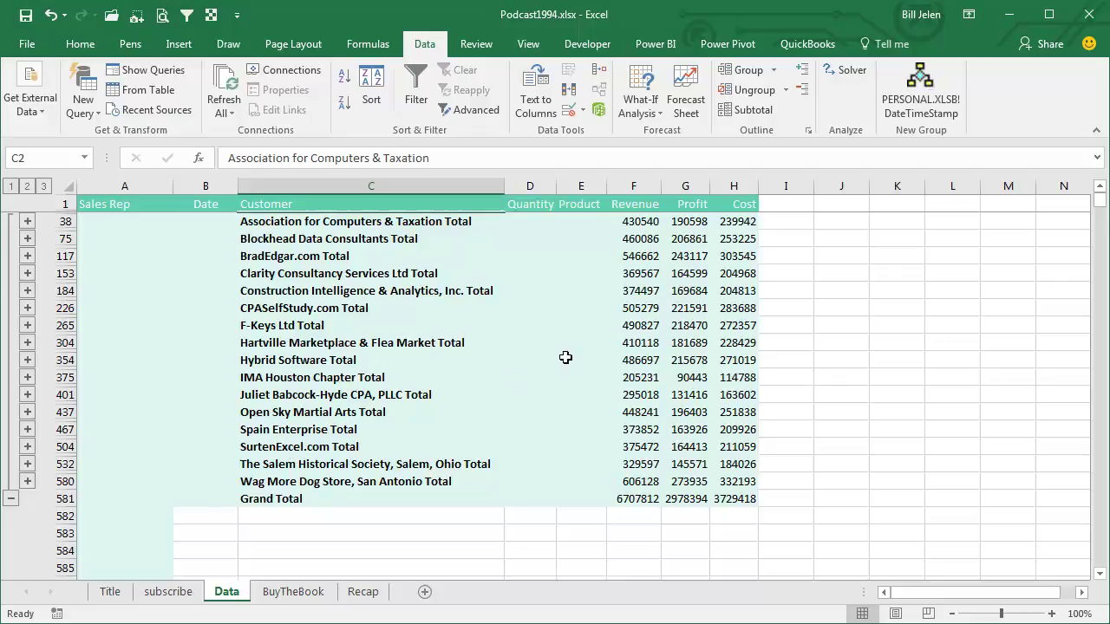
{"action": "left_click", "coordinate": [651, 221]}
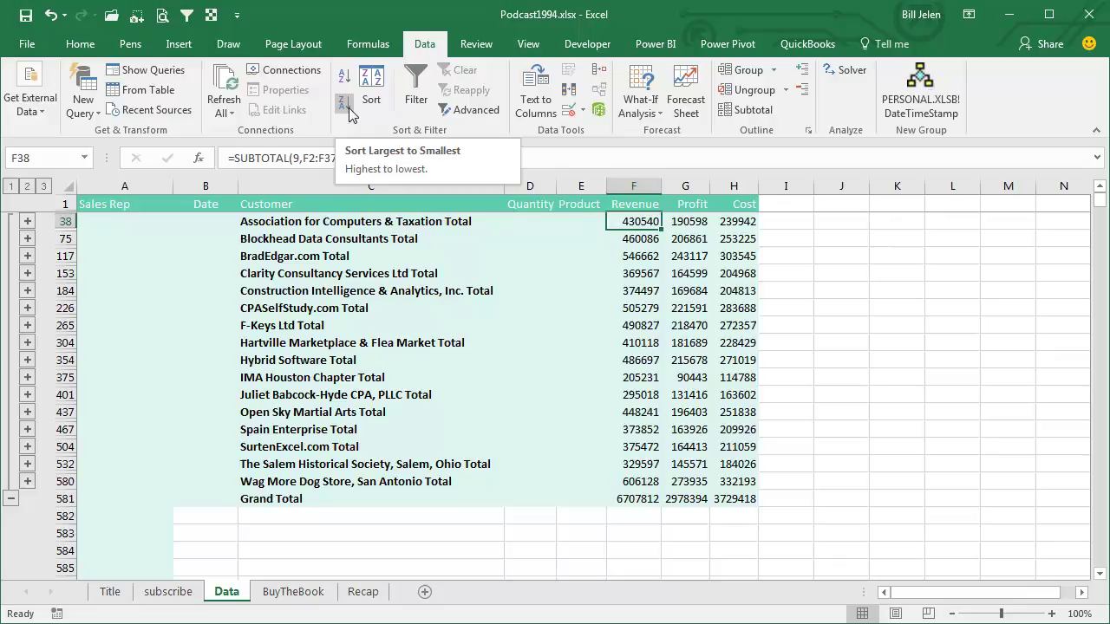
Sort the customer total rows by Revenue, largest to smallest
{"action": "left_click", "coordinate": [344, 106]}
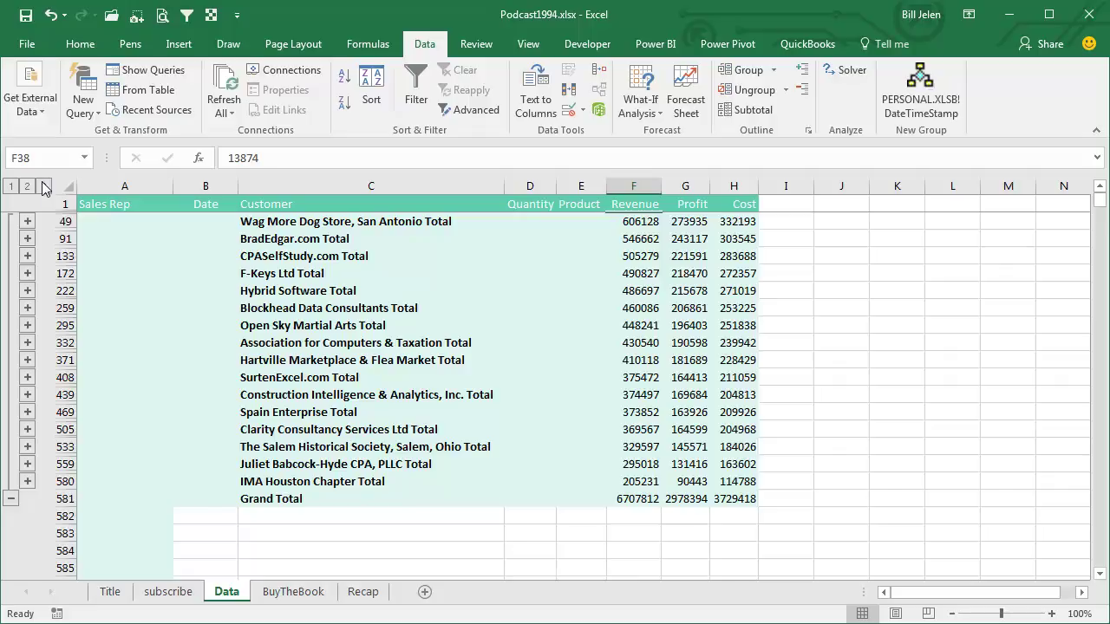
{"action": "left_click", "coordinate": [43, 186]}
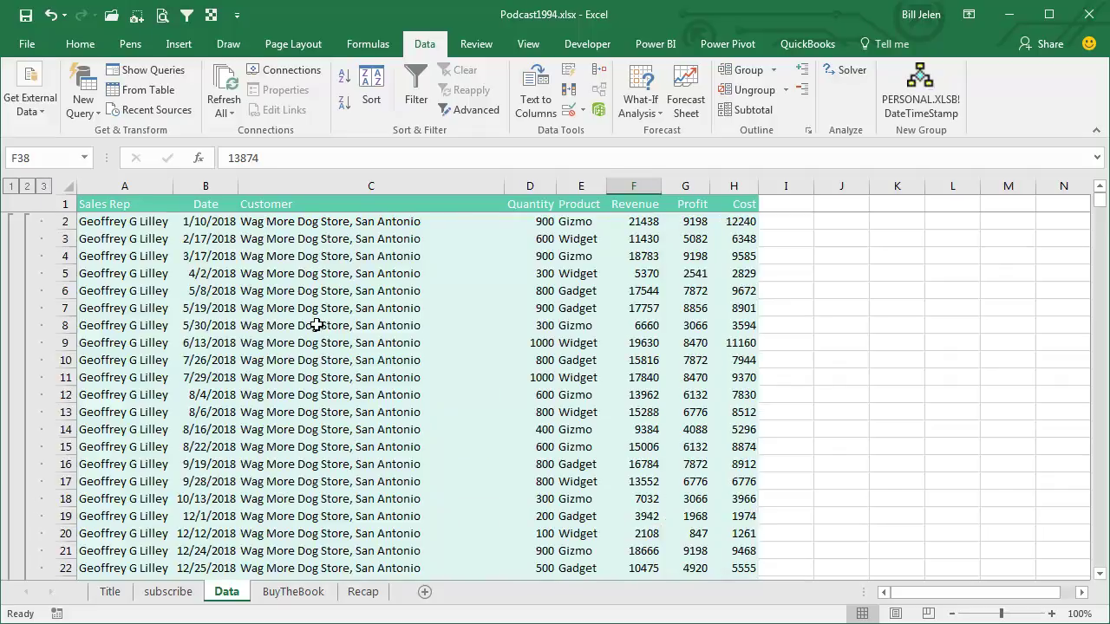
{"action": "scroll", "coordinate": [322, 352], "scroll_direction": "down", "scroll_amount": 1}
{"action": "scroll", "coordinate": [326, 351], "scroll_direction": "down", "scroll_amount": 4}
{"action": "scroll", "coordinate": [326, 351], "scroll_direction": "down", "scroll_amount": 1}
{"action": "scroll", "coordinate": [326, 351], "scroll_direction": "down", "scroll_amount": 4}
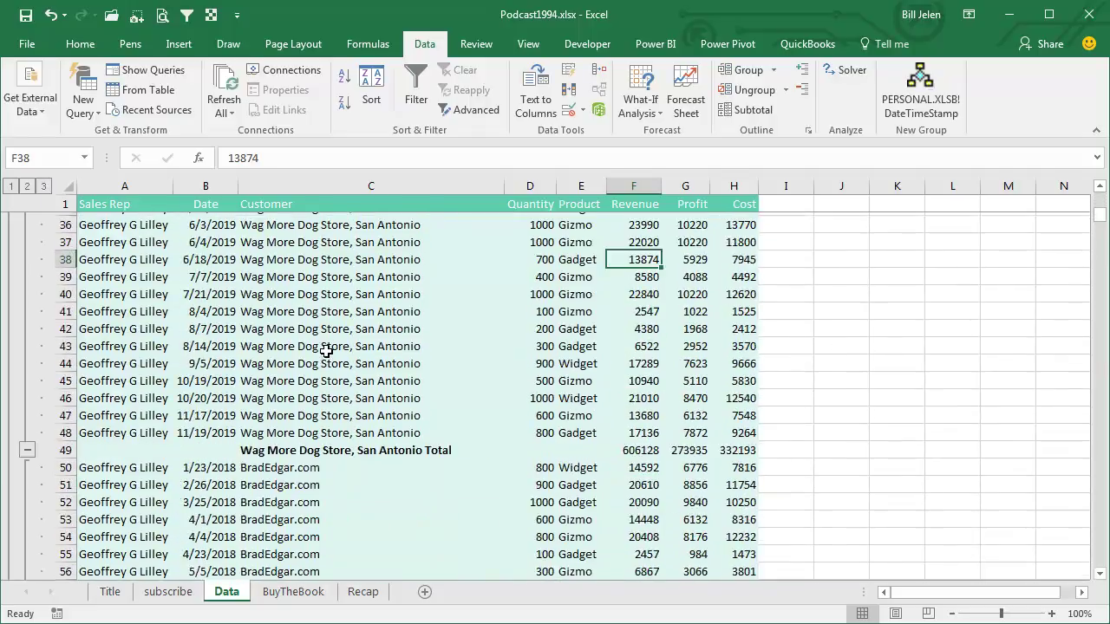
{"action": "scroll", "coordinate": [326, 351], "scroll_direction": "down", "scroll_amount": 1}
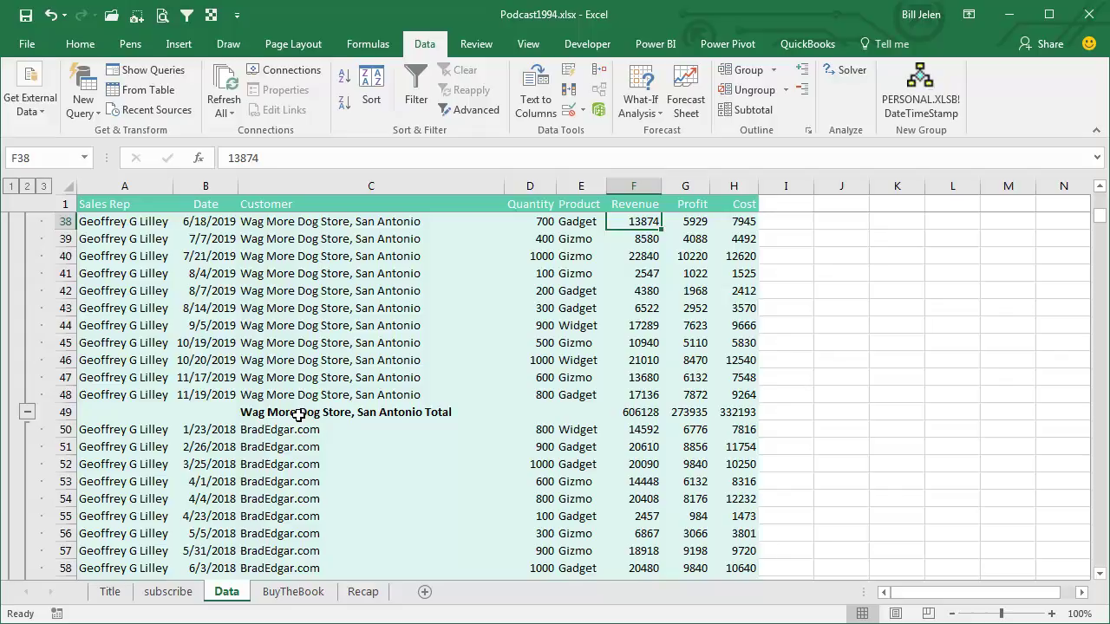
{"action": "scroll", "coordinate": [308, 451], "scroll_direction": "down", "scroll_amount": 4}
{"action": "scroll", "coordinate": [315, 464], "scroll_direction": "down", "scroll_amount": 2}
{"action": "scroll", "coordinate": [315, 463], "scroll_direction": "down", "scroll_amount": 4}
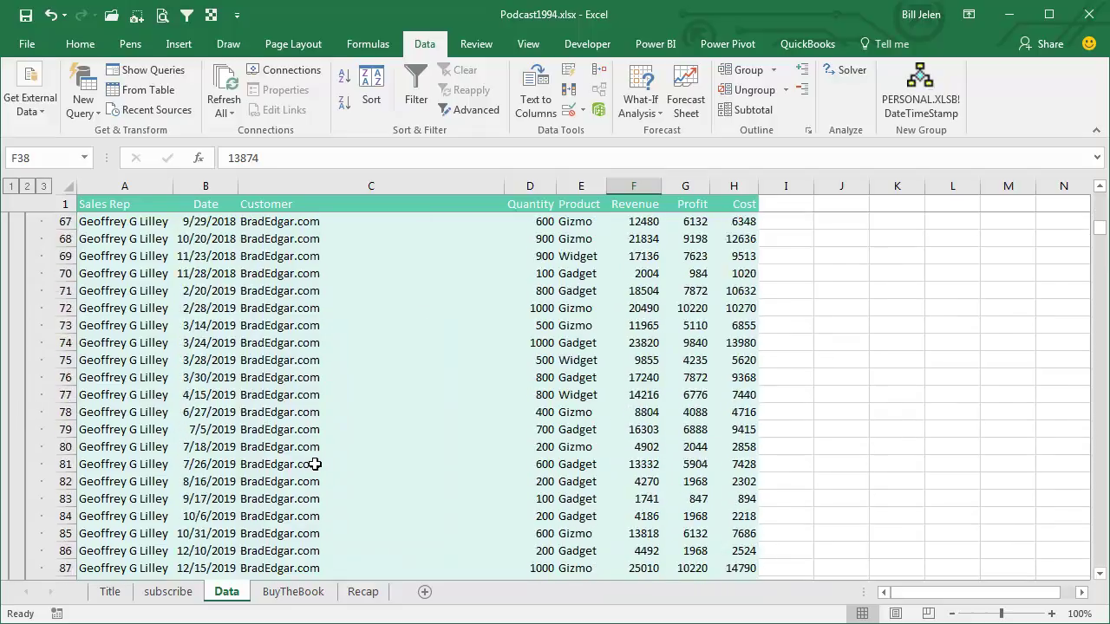
{"action": "scroll", "coordinate": [314, 464], "scroll_direction": "down", "scroll_amount": 2}
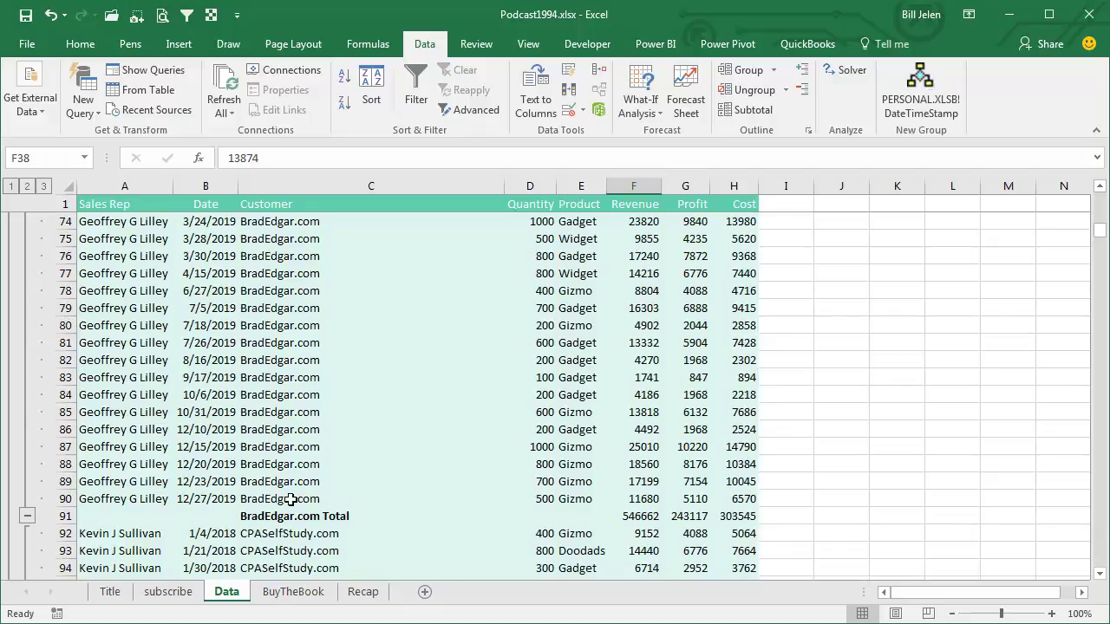
{"action": "scroll", "coordinate": [290, 501], "scroll_direction": "down", "scroll_amount": 6}
{"action": "scroll", "coordinate": [290, 503], "scroll_direction": "down", "scroll_amount": 1}
{"action": "scroll", "coordinate": [291, 503], "scroll_direction": "down", "scroll_amount": 5}
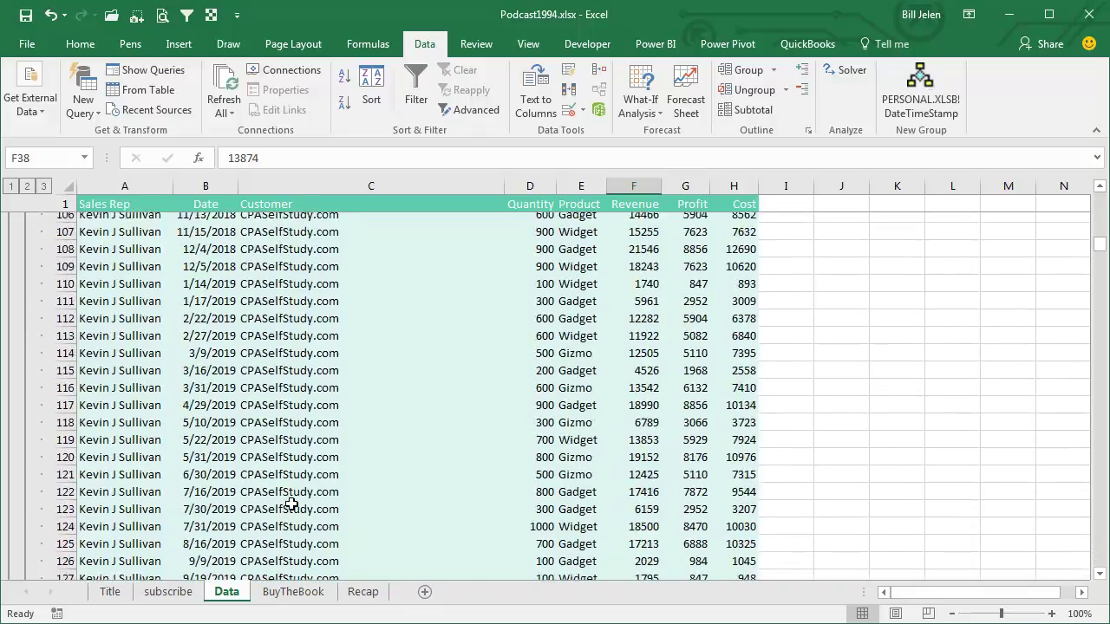
{"action": "scroll", "coordinate": [290, 505], "scroll_direction": "down", "scroll_amount": 1}
{"action": "left_click", "coordinate": [27, 185]}
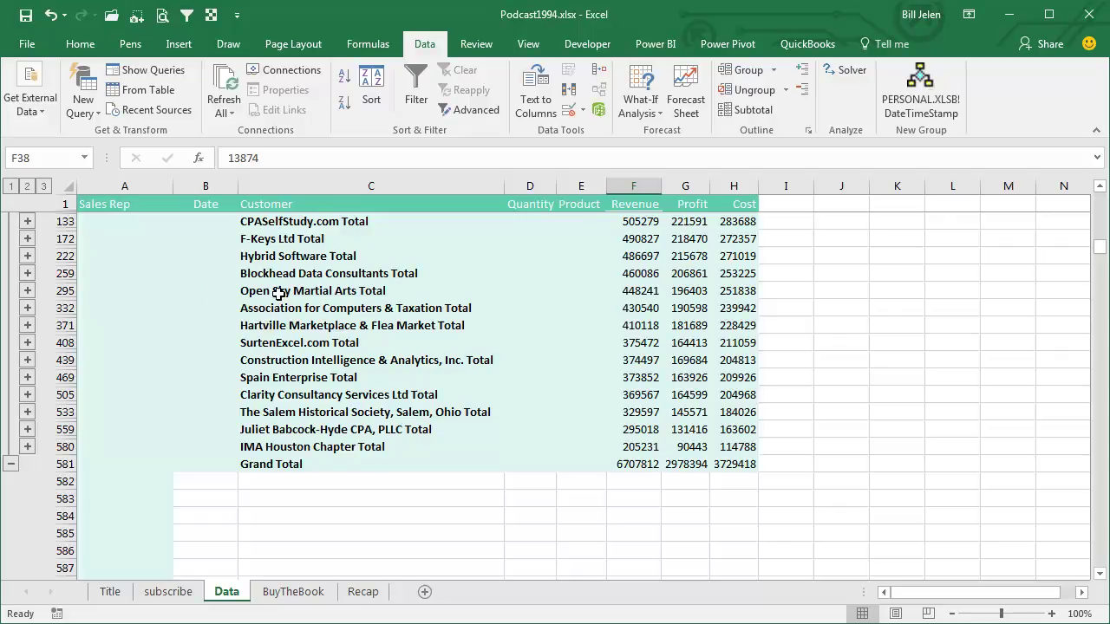
Sort customer totals A to Z by customer, then show the BuyTheBook sheet
{"action": "left_click", "coordinate": [283, 292]}
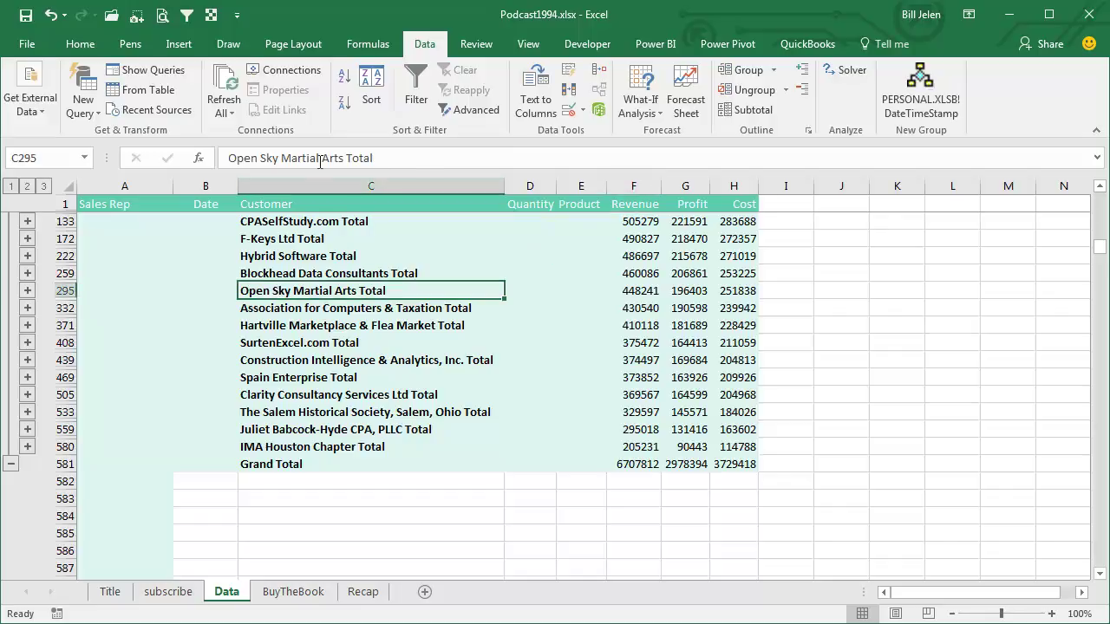
{"action": "left_click", "coordinate": [344, 78]}
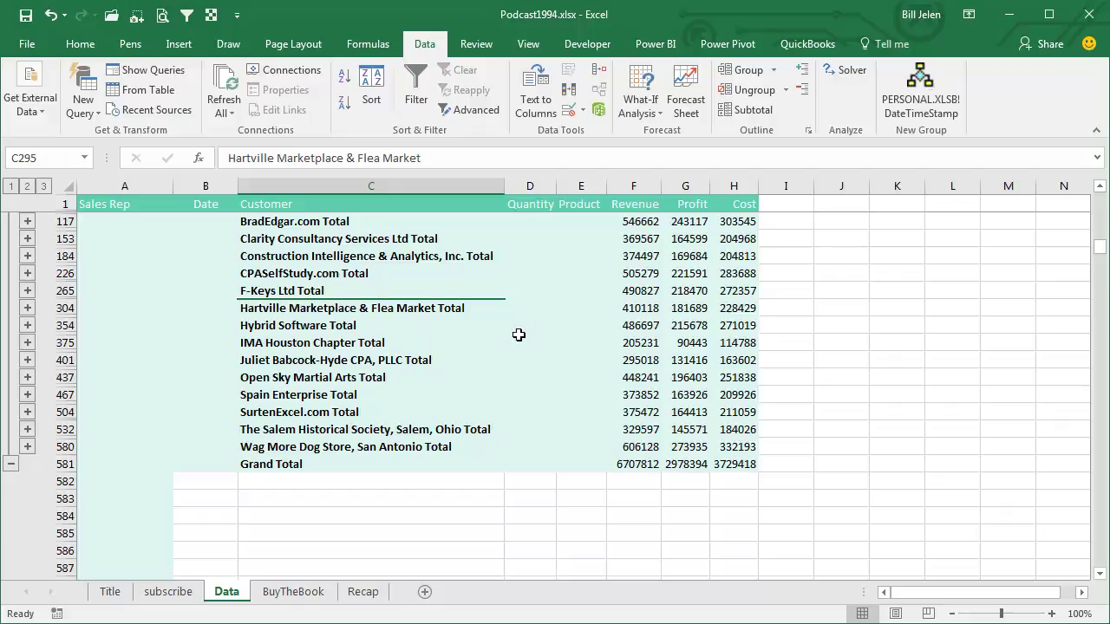
{"action": "left_click", "coordinate": [322, 592]}
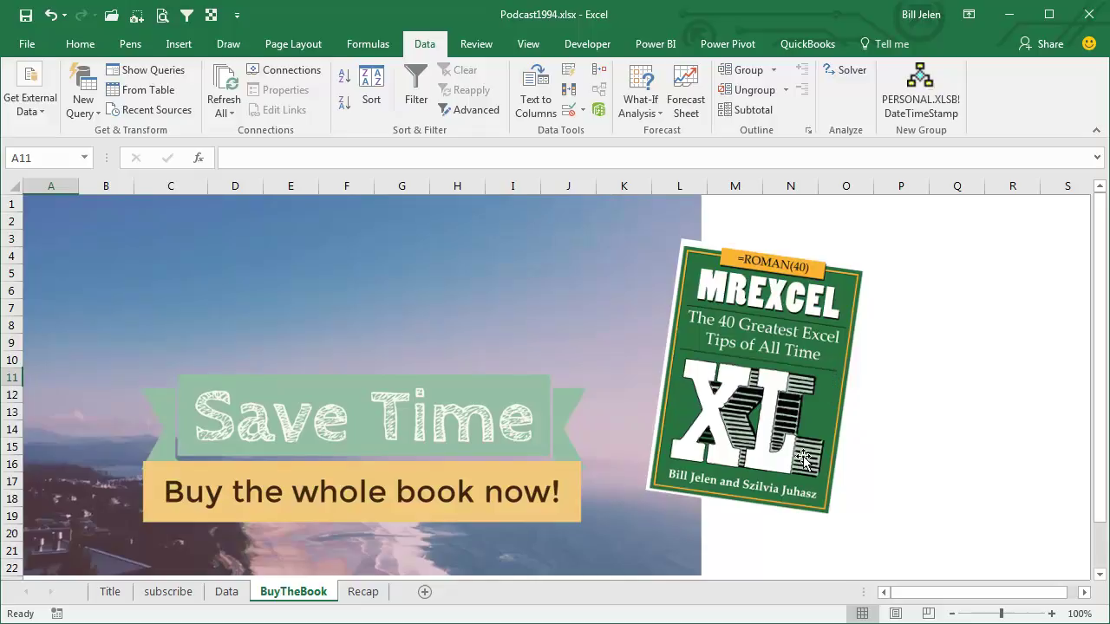
Show the Recap sheet summarizing the subtotal and sorting steps
{"action": "left_click", "coordinate": [365, 595]}
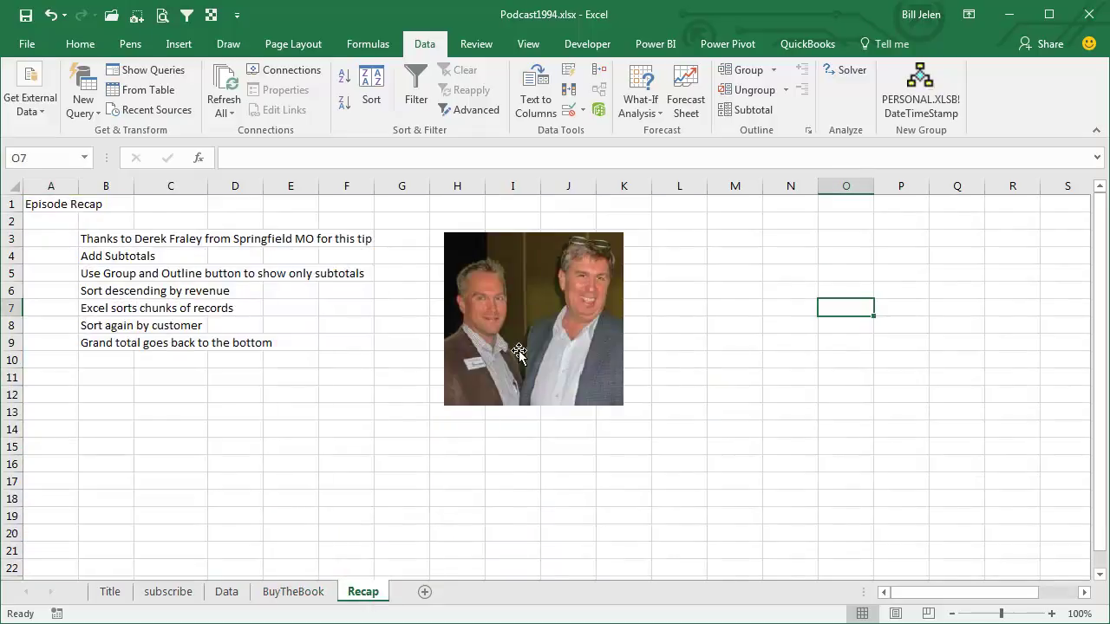